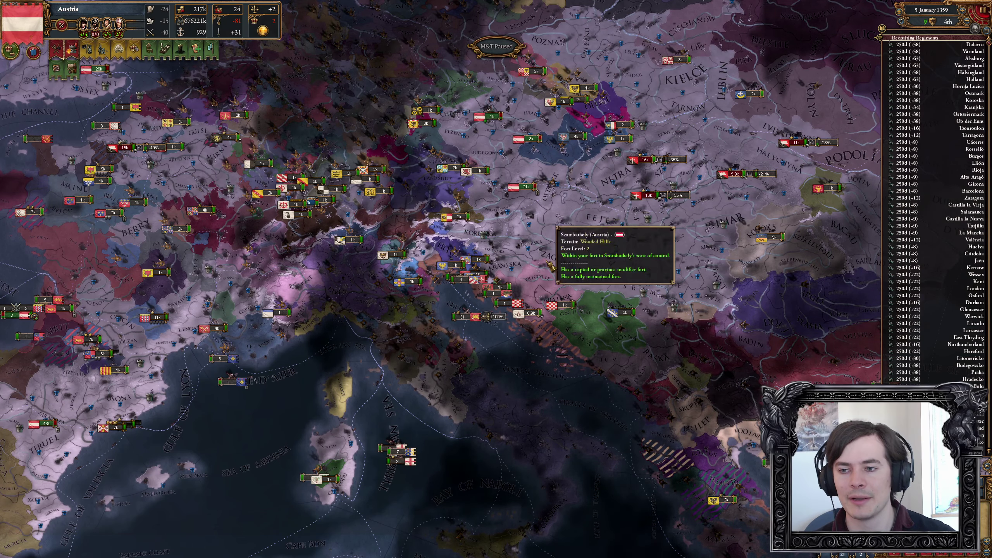
Pan the map over central Europe and open Austria's State & Elites estates overview
{"action": "left_click_drag", "start_coordinate": [554, 225], "coordinate": [543, 324]}
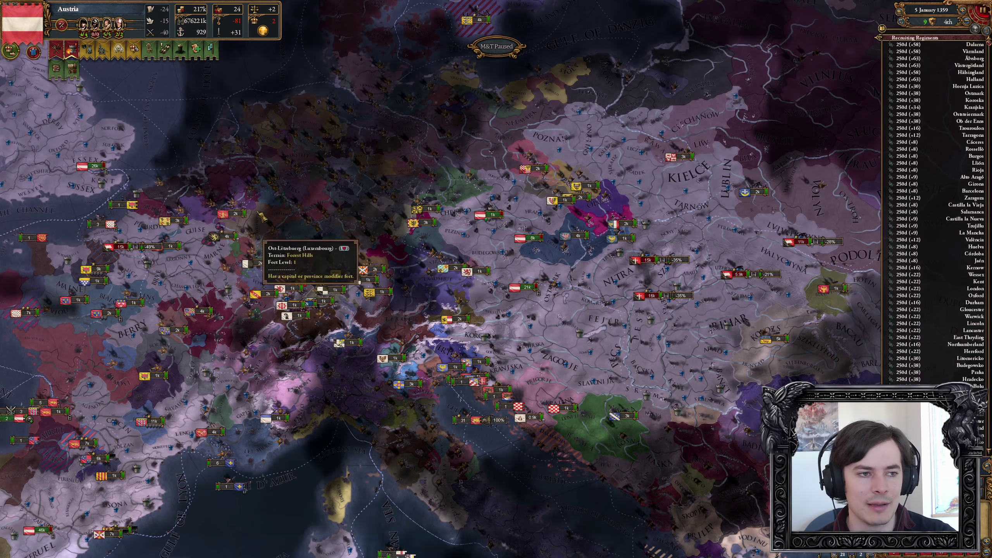
{"action": "left_click", "coordinate": [56, 50]}
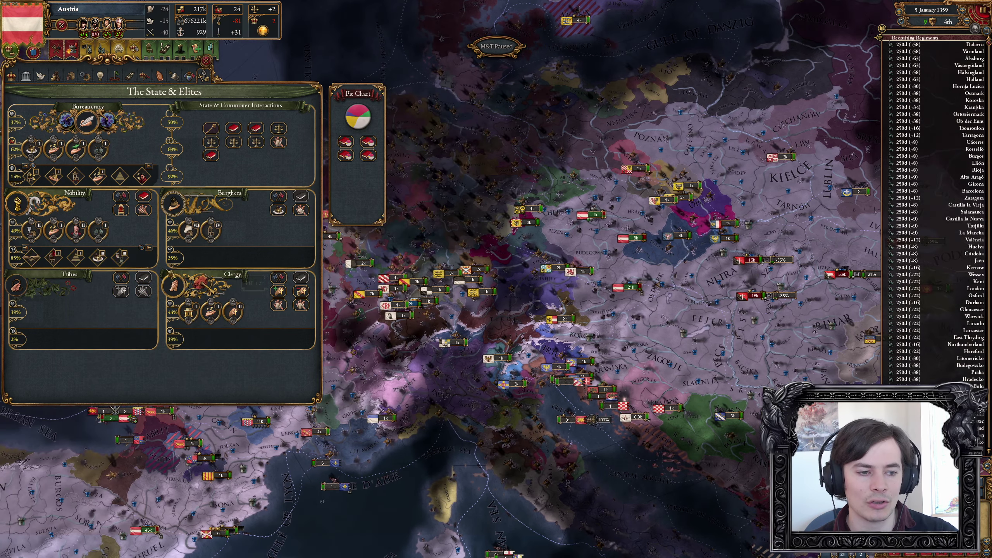
{"action": "scroll", "coordinate": [508, 361], "scroll_direction": "up", "scroll_amount": 2}
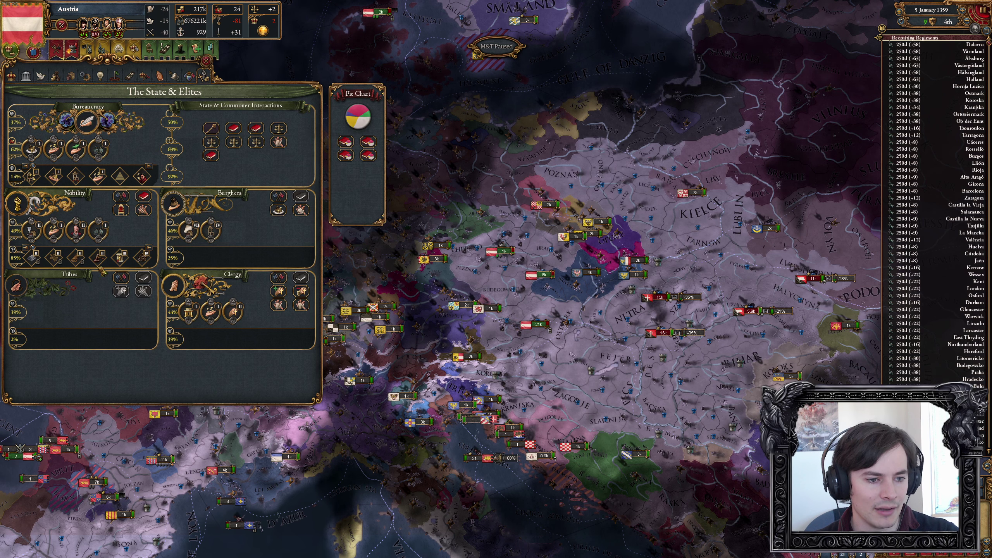
{"action": "mouse_move", "coordinate": [121, 256]}
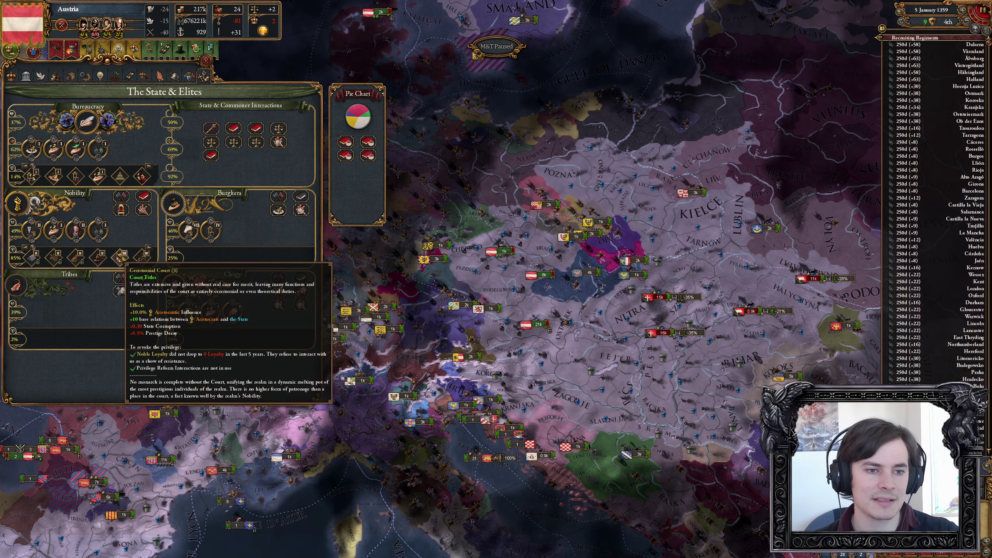
Switch from the game to the Priv Localisation spreadsheet in the browser
{"action": "key", "text": "alt+Tab"}
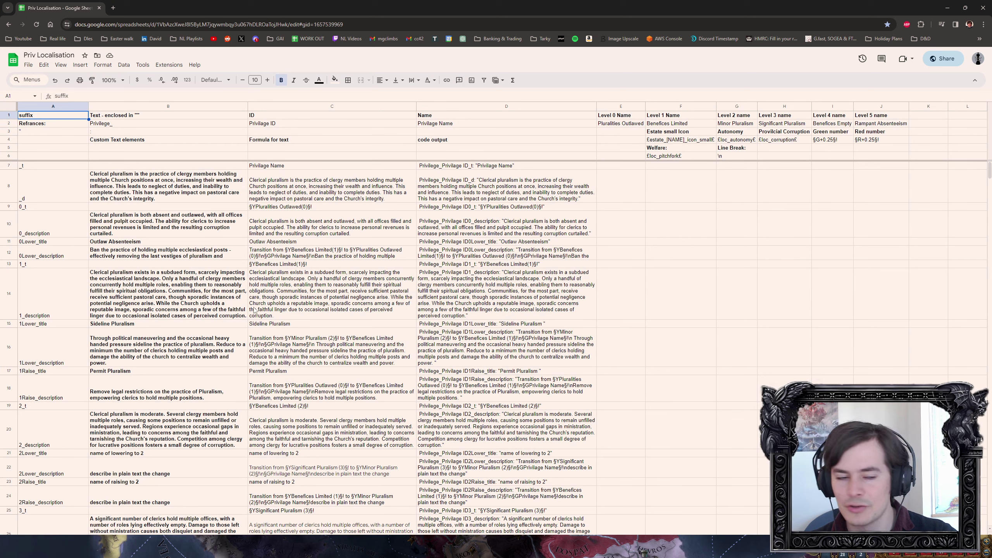
Review the BR sheet's entries, empty row-3 level cells, Commercial Privilege and Smuggling Tolerance
{"action": "key", "text": "alt+Down"}
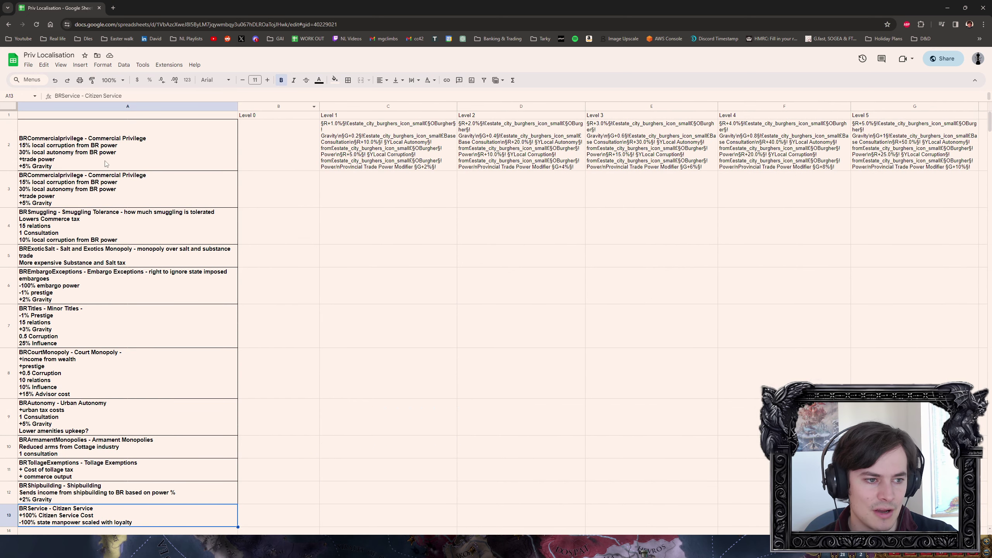
{"action": "left_click_drag", "start_coordinate": [106, 163], "coordinate": [113, 518]}
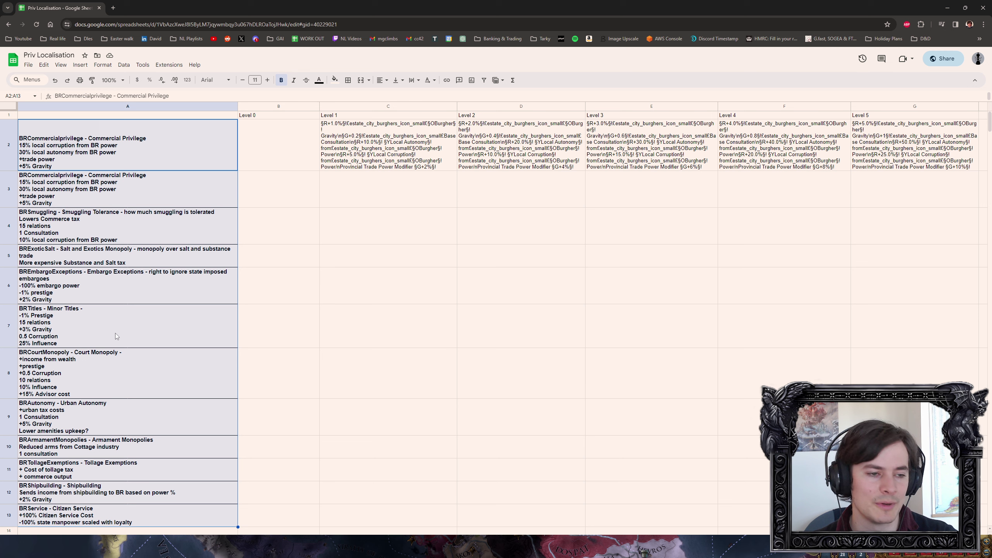
{"action": "left_click", "coordinate": [335, 241]}
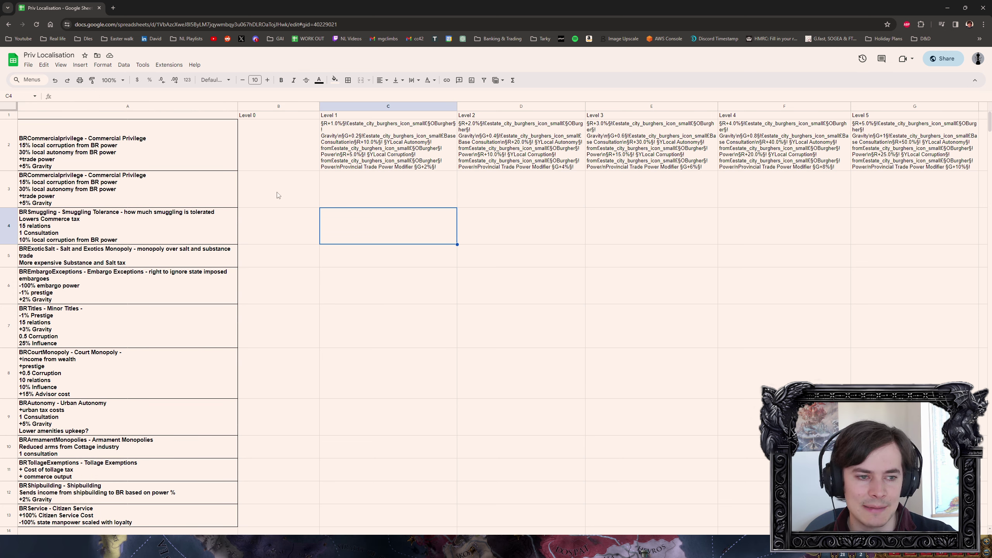
{"action": "left_click_drag", "start_coordinate": [334, 193], "coordinate": [923, 185]}
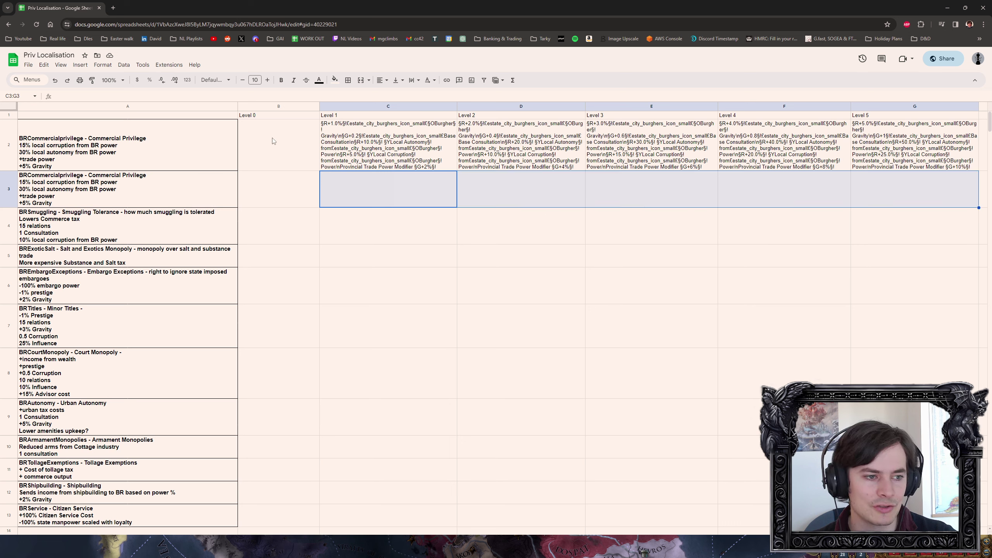
{"action": "left_click", "coordinate": [92, 155]}
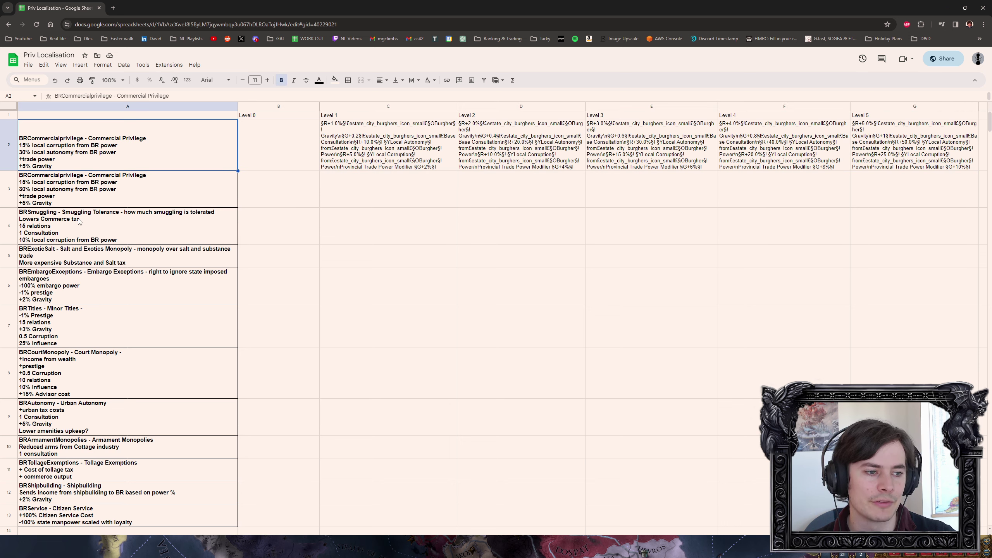
{"action": "left_click", "coordinate": [33, 221]}
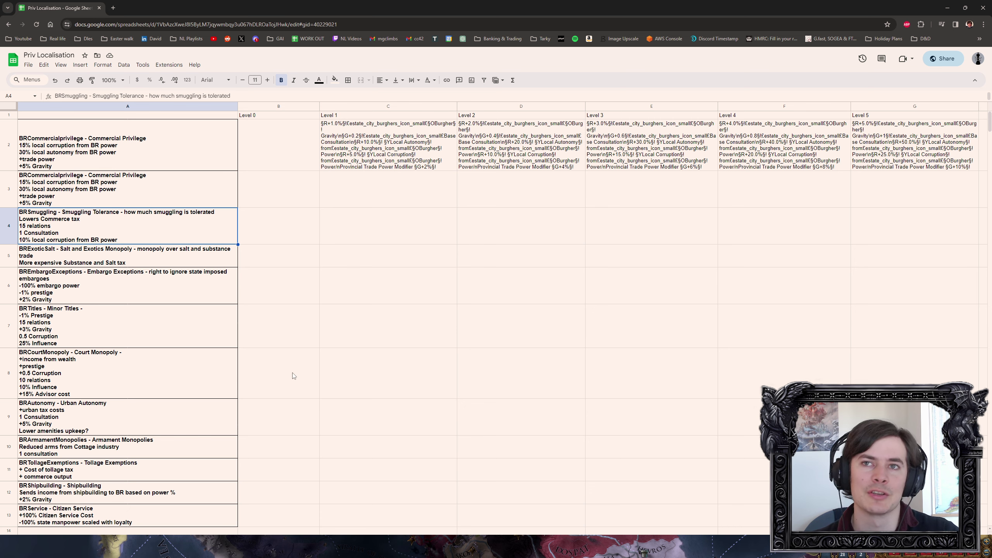
On the clergy sheet, inspect the Bequithment entry and its B3 description formula
{"action": "key", "text": "ctrl+Page_Down"}
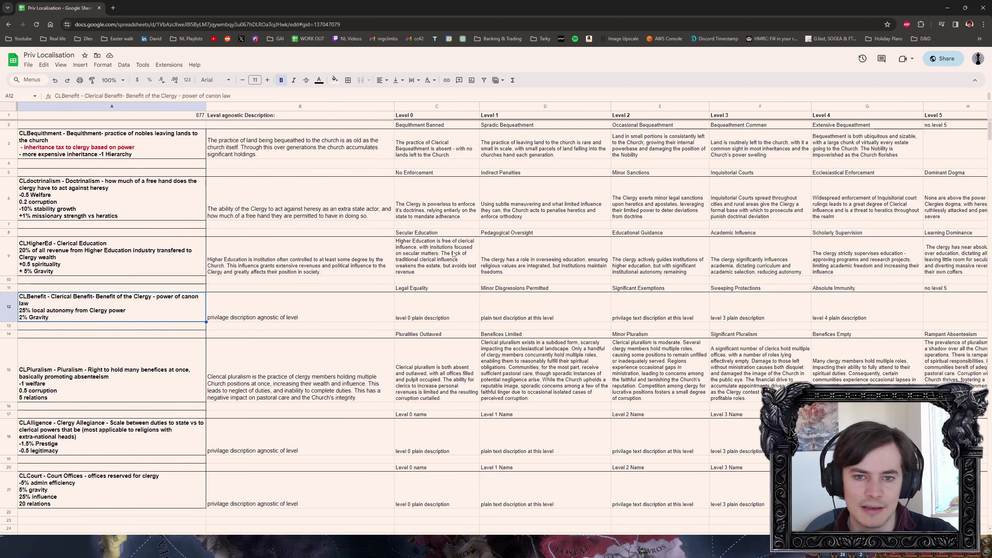
{"action": "left_click", "coordinate": [163, 140]}
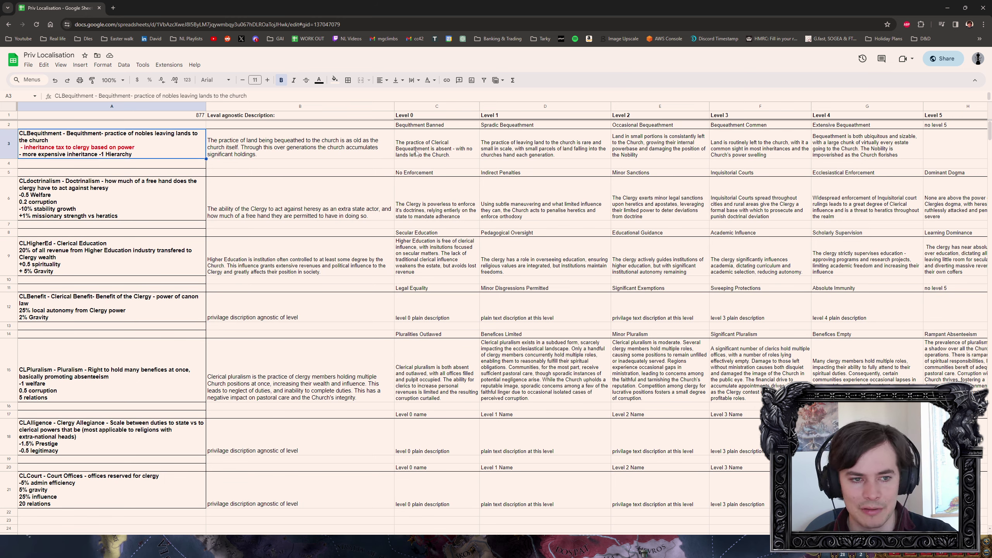
{"action": "left_click", "coordinate": [331, 153]}
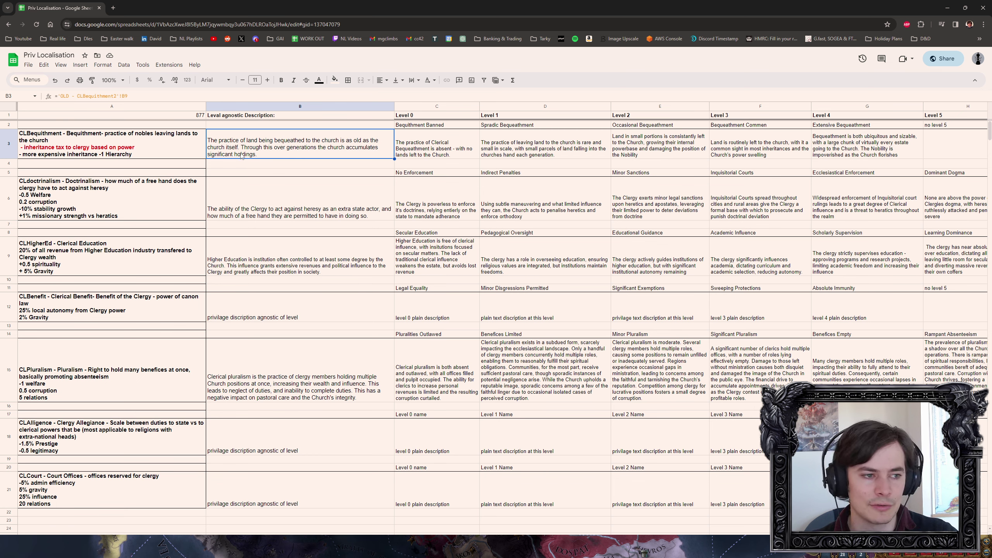
Step through the level names from Bequithment Banned to Bequeathment Common, then reach C3
{"action": "left_click", "coordinate": [440, 126]}
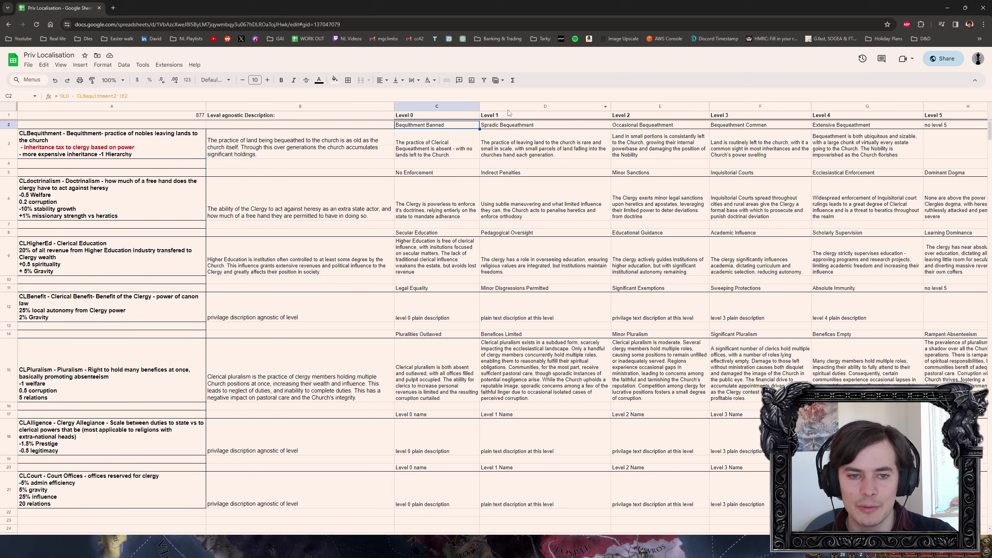
{"action": "key", "text": "Right"}
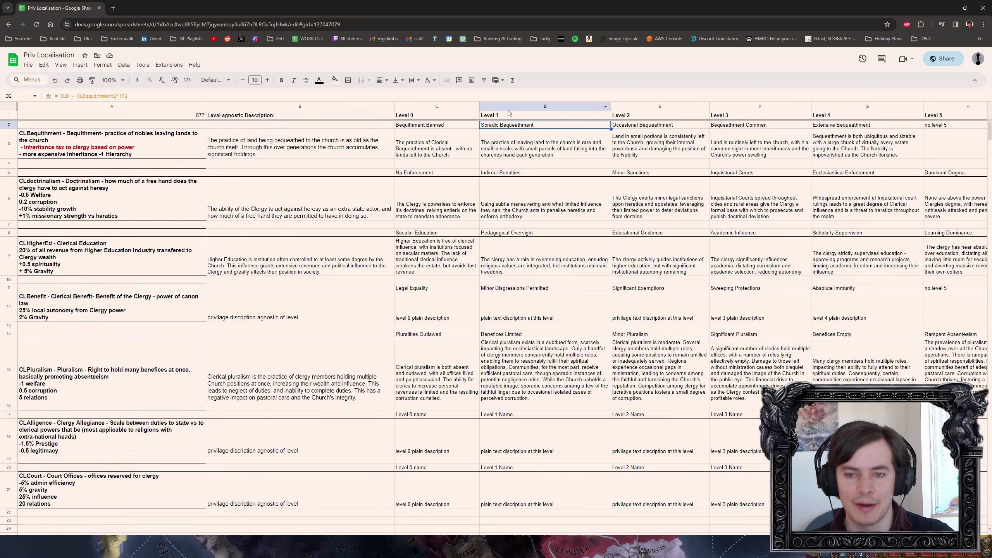
{"action": "key", "text": "Right"}
{"action": "key", "text": "Right"}
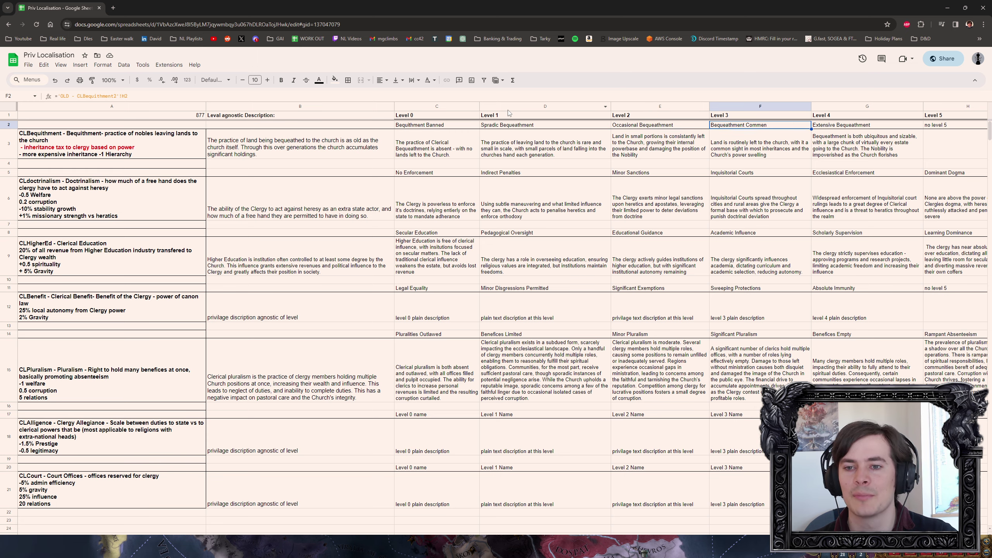
{"action": "key", "text": "Right"}
{"action": "key", "text": "Right"}
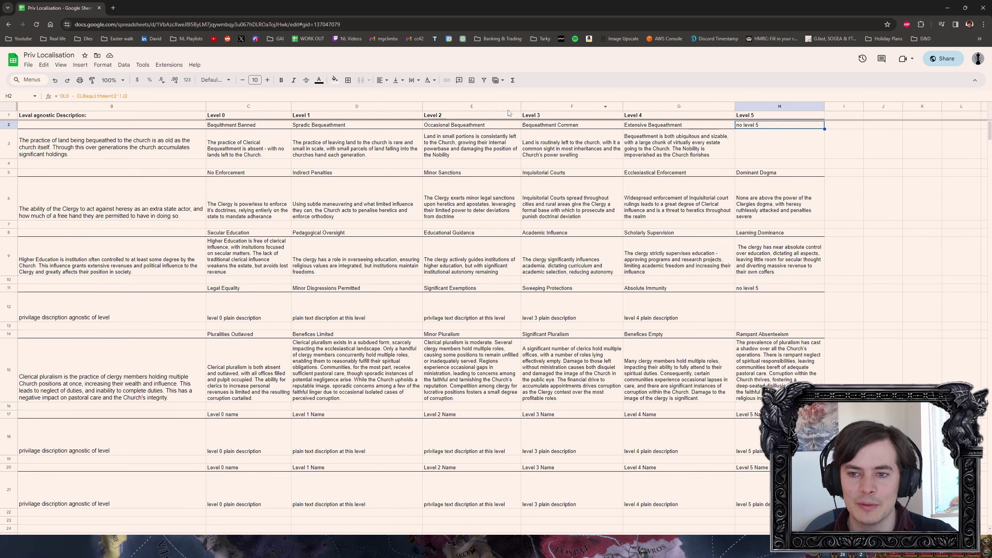
{"action": "key", "text": "Left"}
{"action": "key", "text": "Left"}
{"action": "key", "text": "Left"}
{"action": "key", "text": "Left"}
{"action": "key", "text": "Left"}
{"action": "key", "text": "Left"}
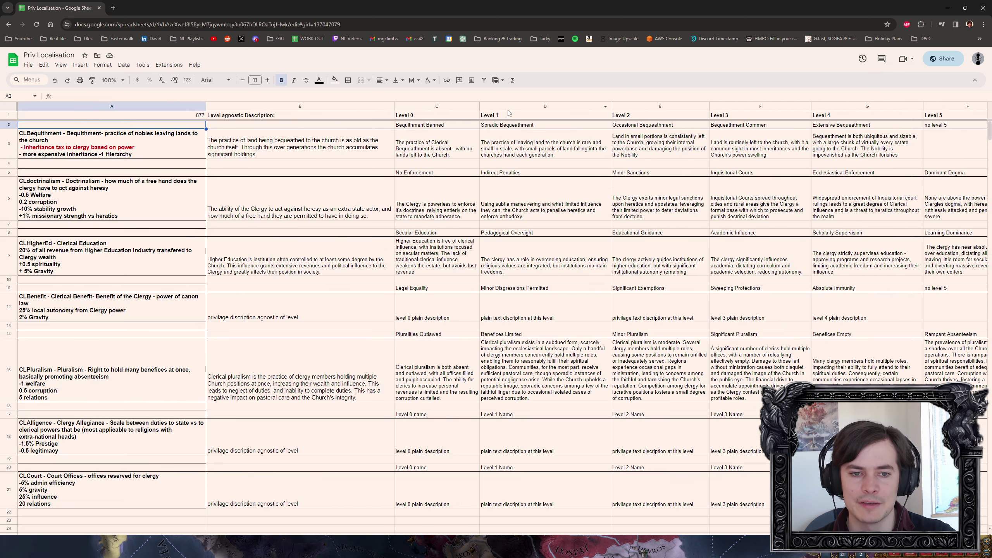
{"action": "key", "text": "Down"}
{"action": "key", "text": "Right"}
{"action": "key", "text": "Right"}
{"action": "type", "text": "0"}
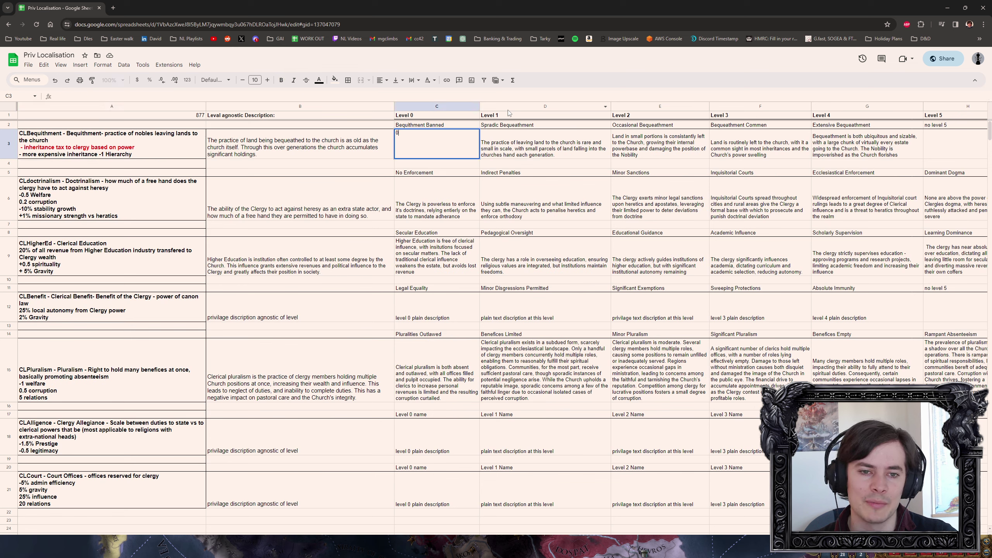
Undo to restore C3's Level 0 text and compare it with Level 1
{"action": "key", "text": "ctrl+z"}
{"action": "key", "text": "Right"}
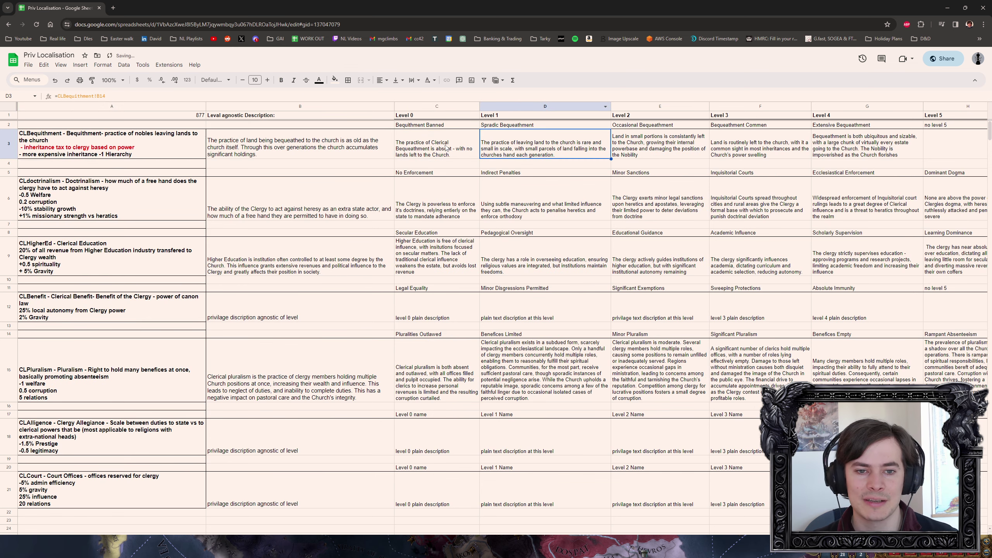
{"action": "key", "text": "Left"}
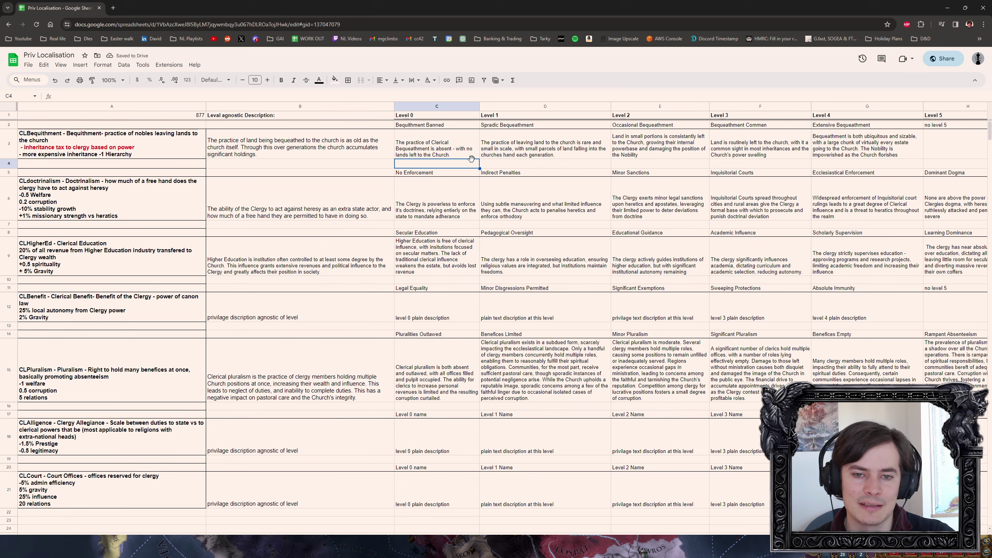
{"action": "key", "text": "Right"}
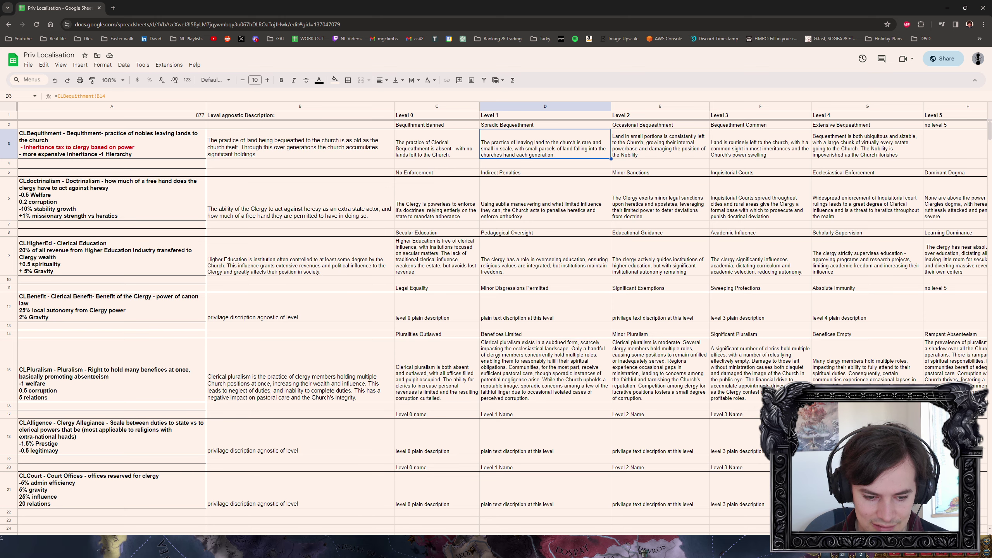
Check the Level 1 source text in B14 on the Bequeathment code sheet
{"action": "key", "text": "ctrl+shift+Page_Down"}
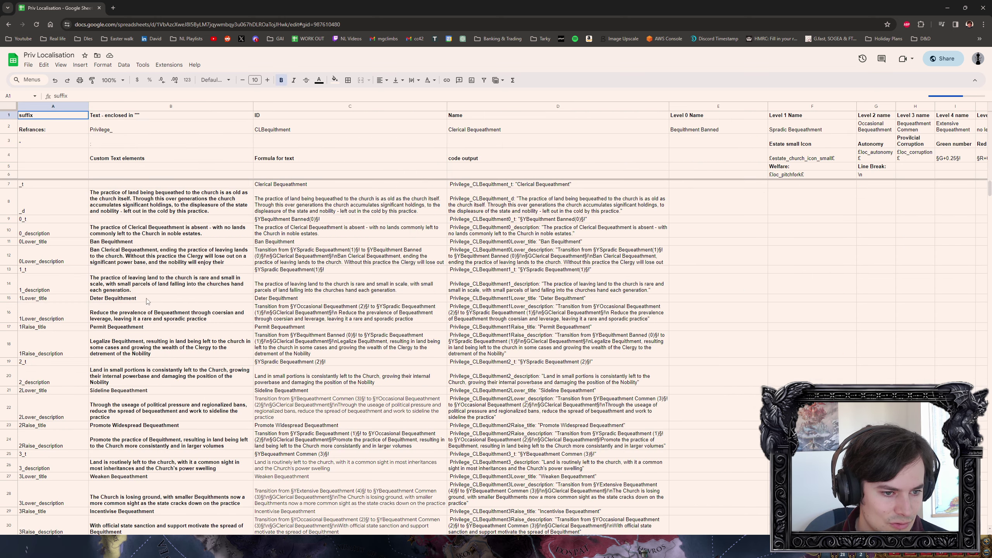
{"action": "left_click", "coordinate": [196, 288]}
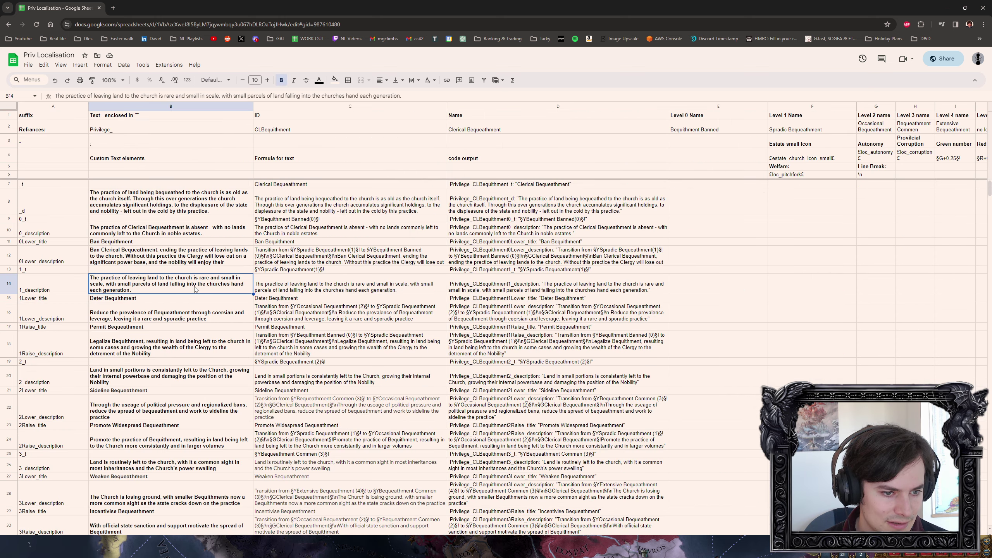
{"action": "key", "text": "ctrl+shift+Page_Up"}
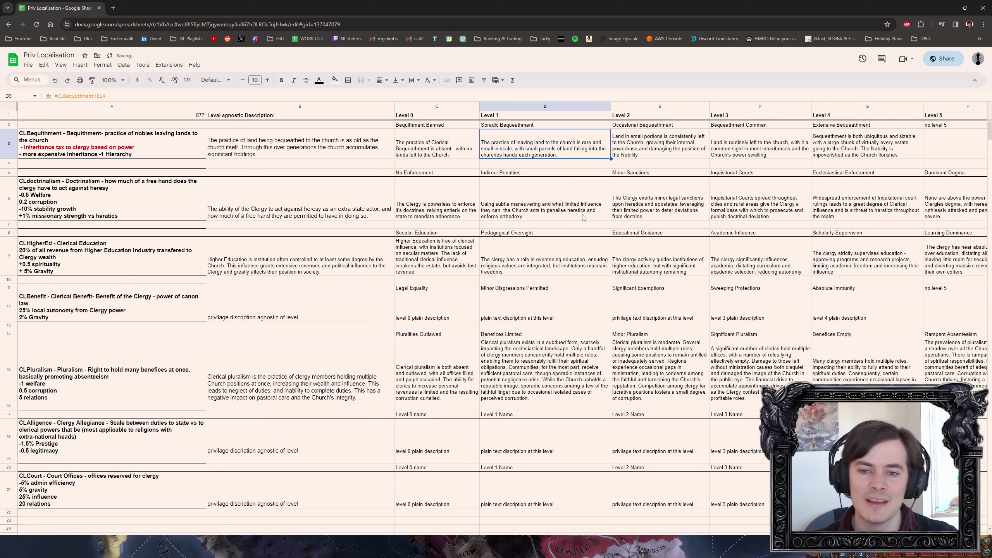
Review Bequeathment Level 3 and 4 descriptions, Doctrinalism Level 0, and the level-name row
{"action": "key", "text": "Right"}
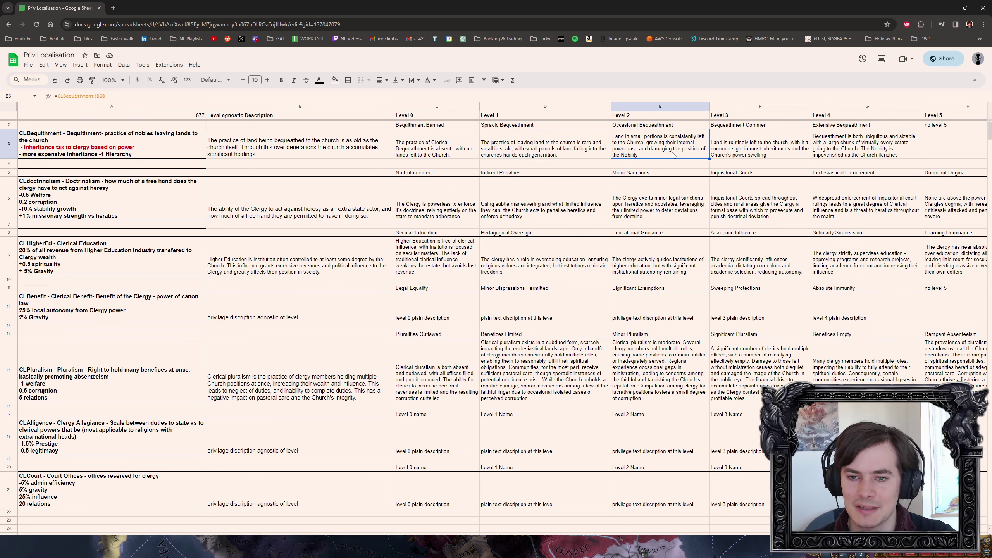
{"action": "left_click", "coordinate": [798, 154]}
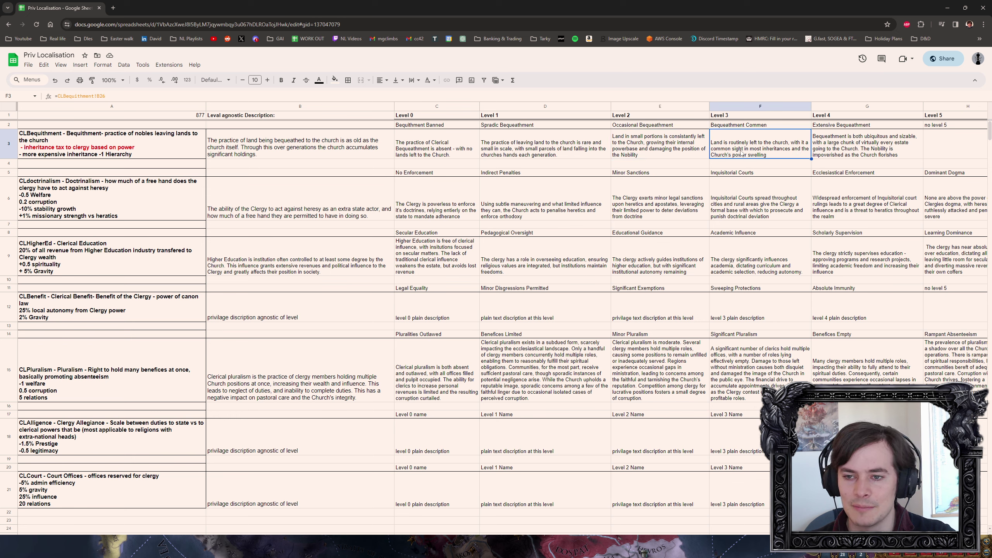
{"action": "left_click", "coordinate": [858, 149]}
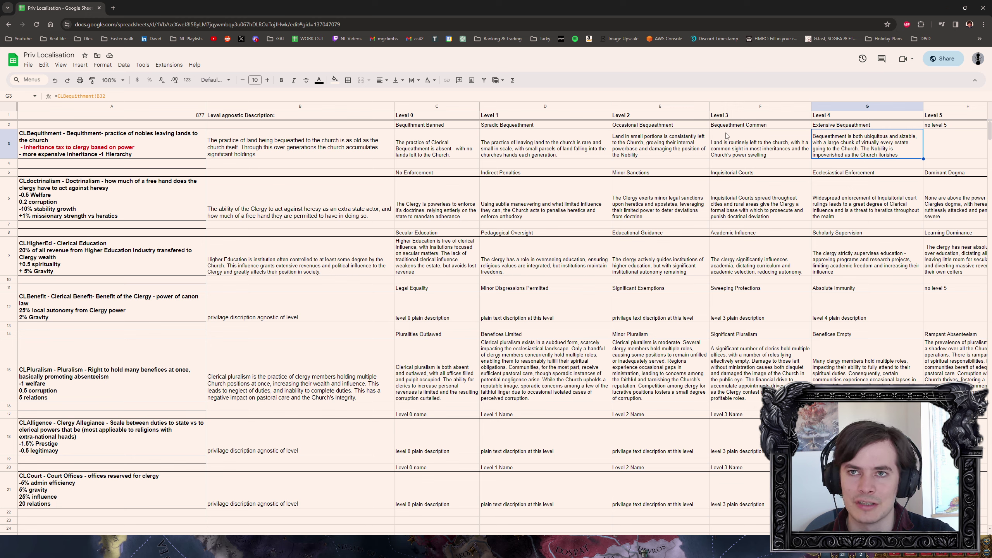
{"action": "key", "text": "shift+Left"}
{"action": "key", "text": "shift+Left"}
{"action": "key", "text": "shift+Left"}
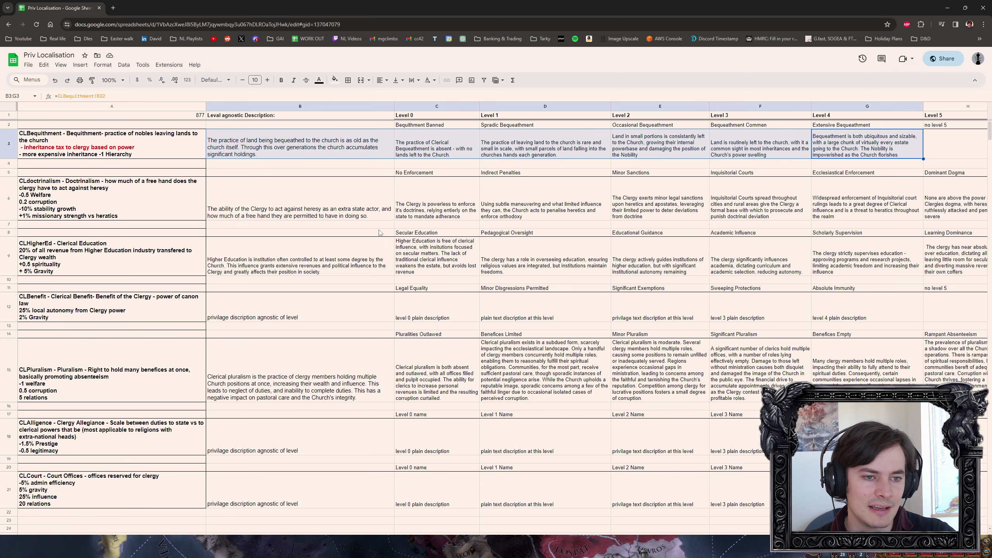
{"action": "left_click", "coordinate": [423, 202]}
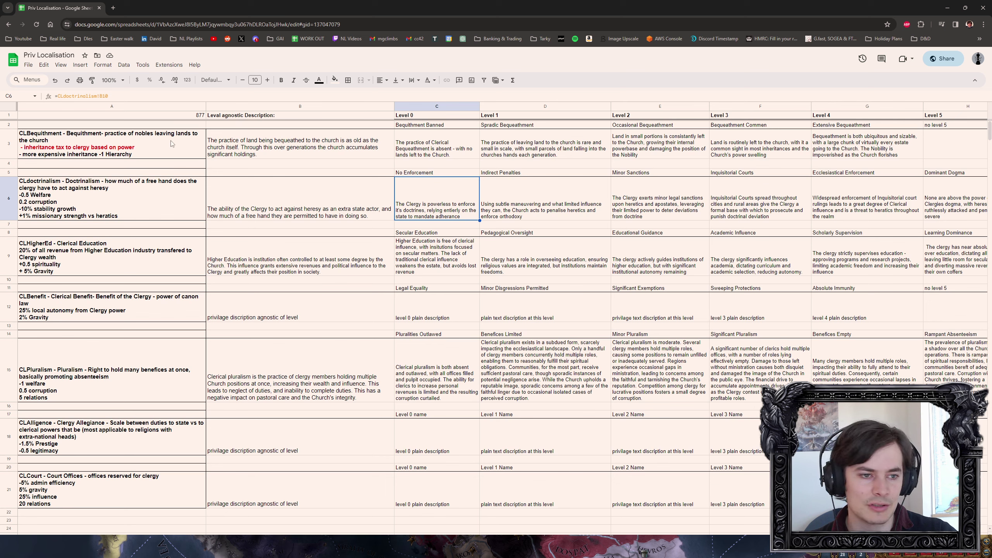
{"action": "left_click_drag", "start_coordinate": [452, 130], "coordinate": [946, 126]}
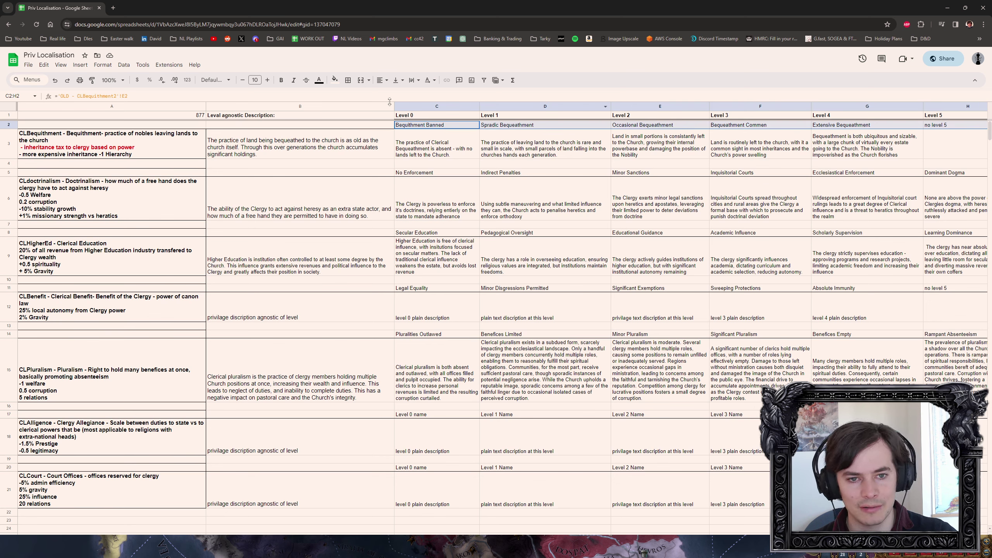
Check the burgher sheet's empty Level 1 to Level 5 cells in row 3
{"action": "key", "text": "ctrl+shift+Page_Down"}
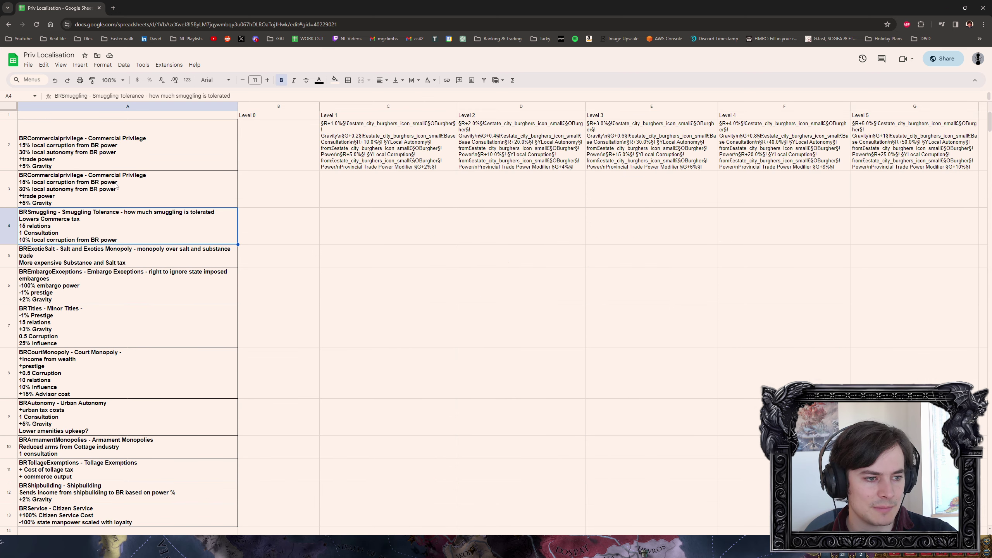
{"action": "left_click", "coordinate": [522, 225]}
{"action": "left_click_drag", "start_coordinate": [388, 189], "coordinate": [878, 190]}
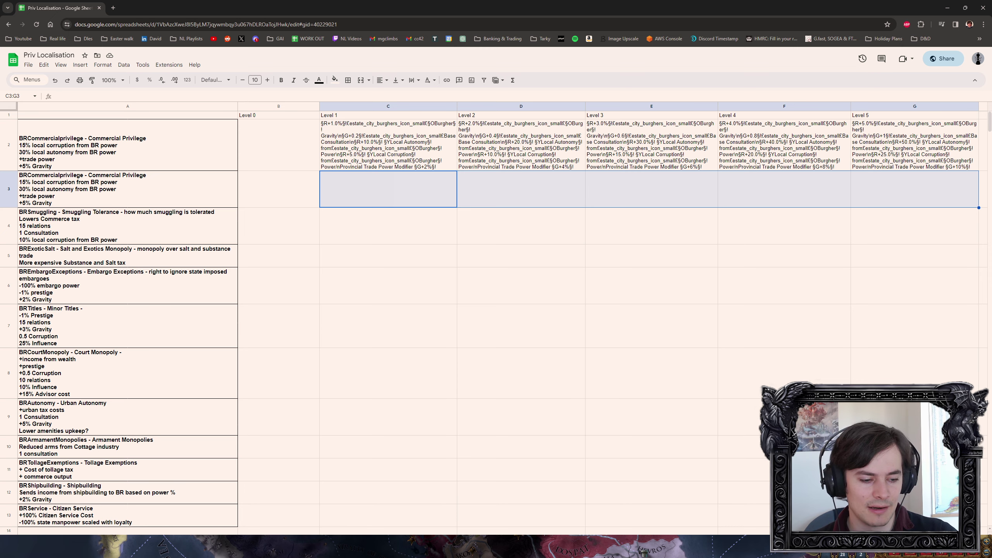
Back on the clergy sheet, snip the level names and descriptions area
{"action": "key", "text": "ctrl+shift+Page_Down"}
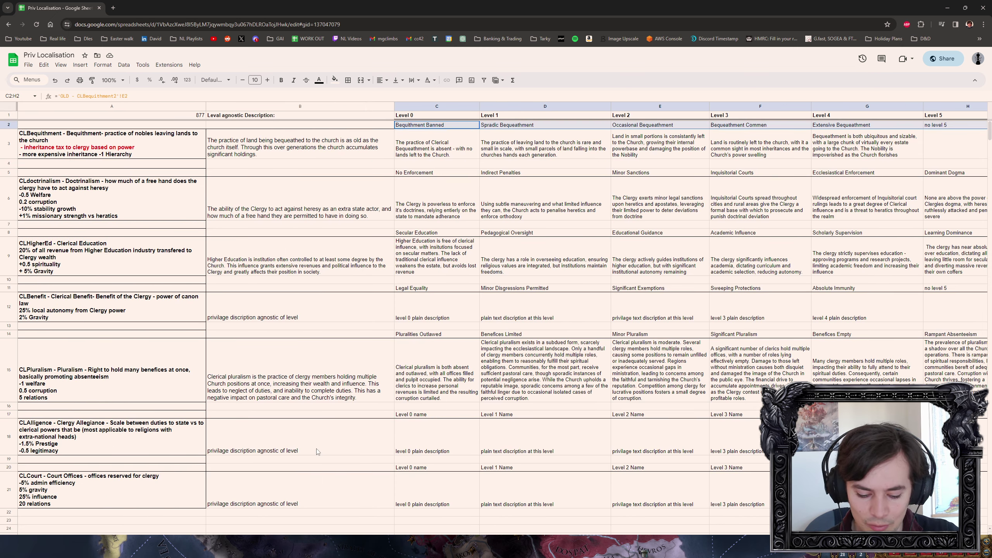
{"action": "key", "text": "super+shift+s"}
{"action": "left_click_drag", "start_coordinate": [17, 116], "coordinate": [651, 465]}
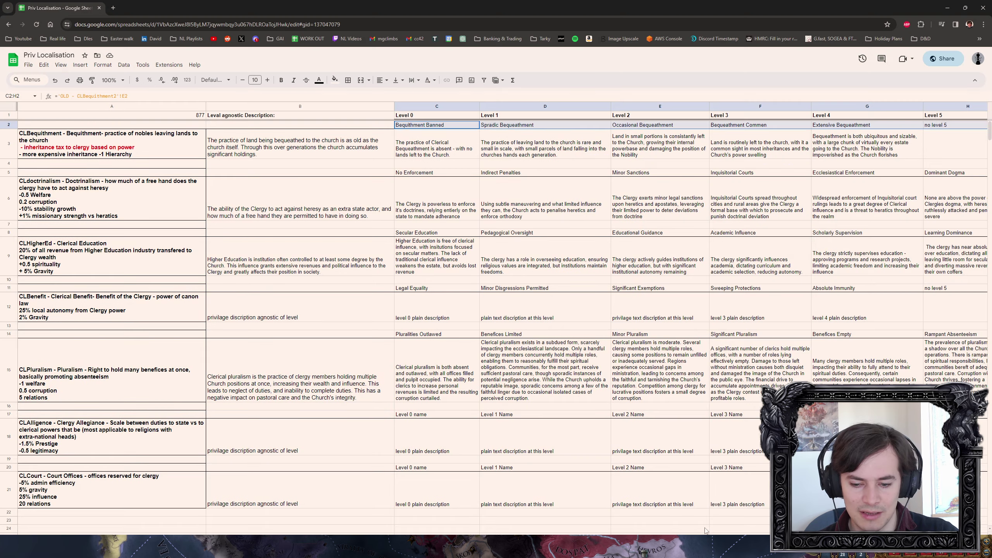
Snip the game's State & Elites estates panel and save the image
{"action": "left_click", "coordinate": [706, 541]}
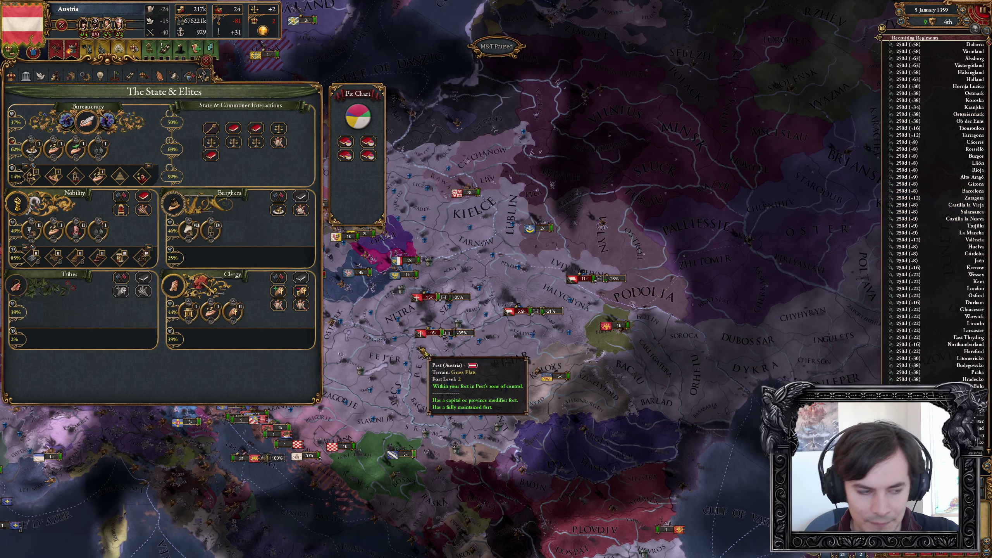
{"action": "key", "text": "super+shift+s"}
{"action": "mouse_move", "coordinate": [2, 82]}
{"action": "left_mouse_down"}
{"action": "mouse_move", "coordinate": [301, 280]}
{"action": "mouse_move", "coordinate": [322, 275]}
{"action": "left_mouse_up"}
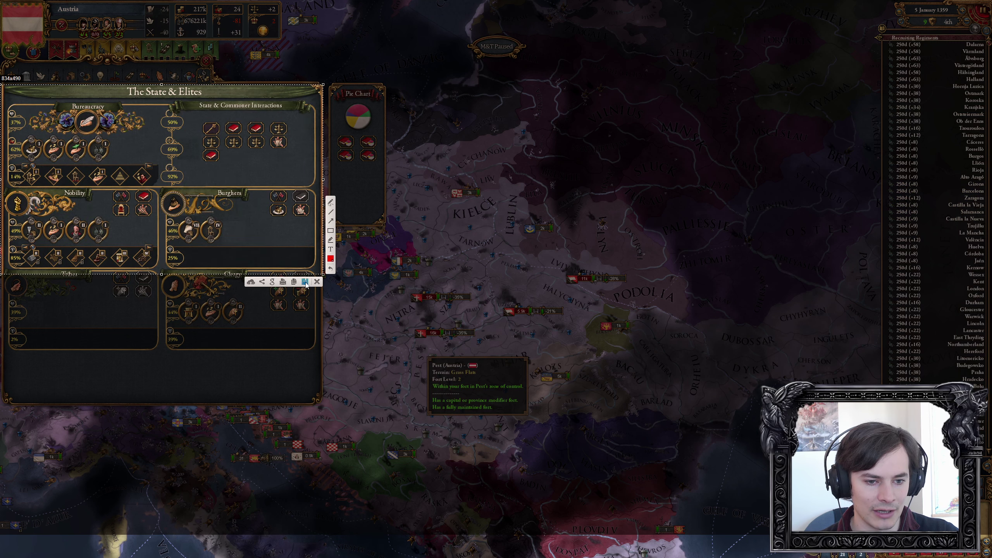
{"action": "left_click", "coordinate": [305, 282]}
{"action": "left_click", "coordinate": [444, 322]}
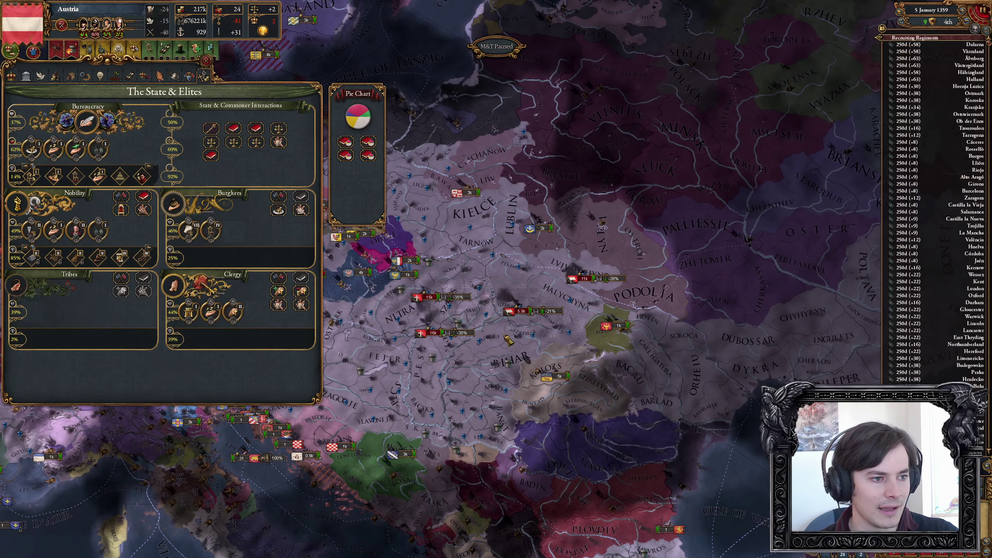